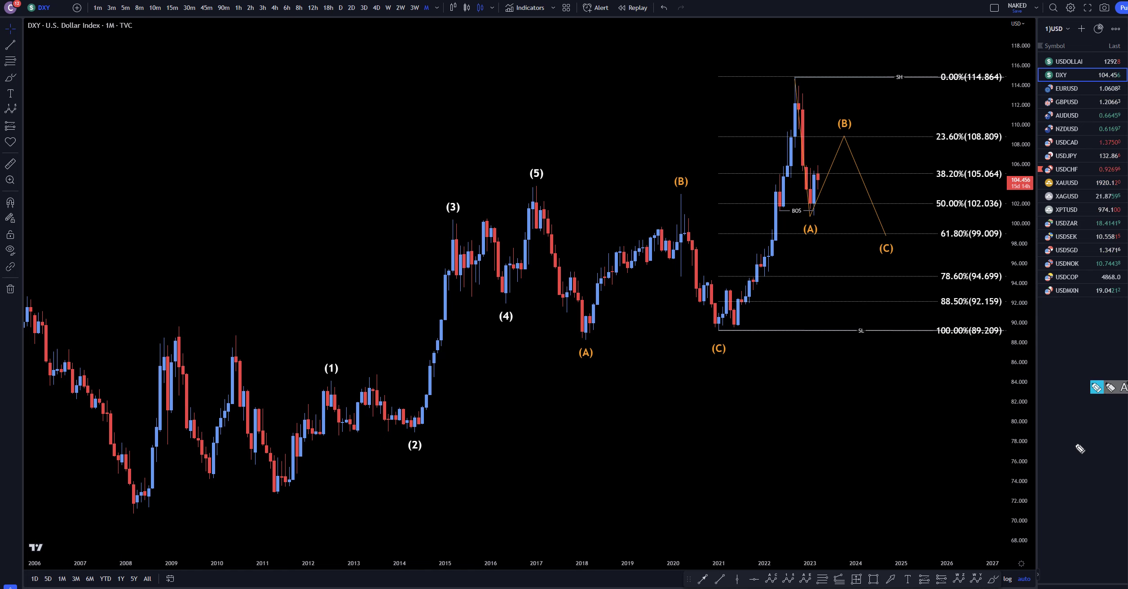
Step: Mark the two dollar index symbols in the watchlist and the range of timeframes to cover
mouse_move(1002, 59)
mouse_down()
mouse_move(1041, 75)
mouse_move(1044, 61)
mouse_up()
click(1041, 61)
mouse_move(430, 16)
mouse_down()
mouse_move(400, 28)
mouse_move(235, 15)
mouse_up()
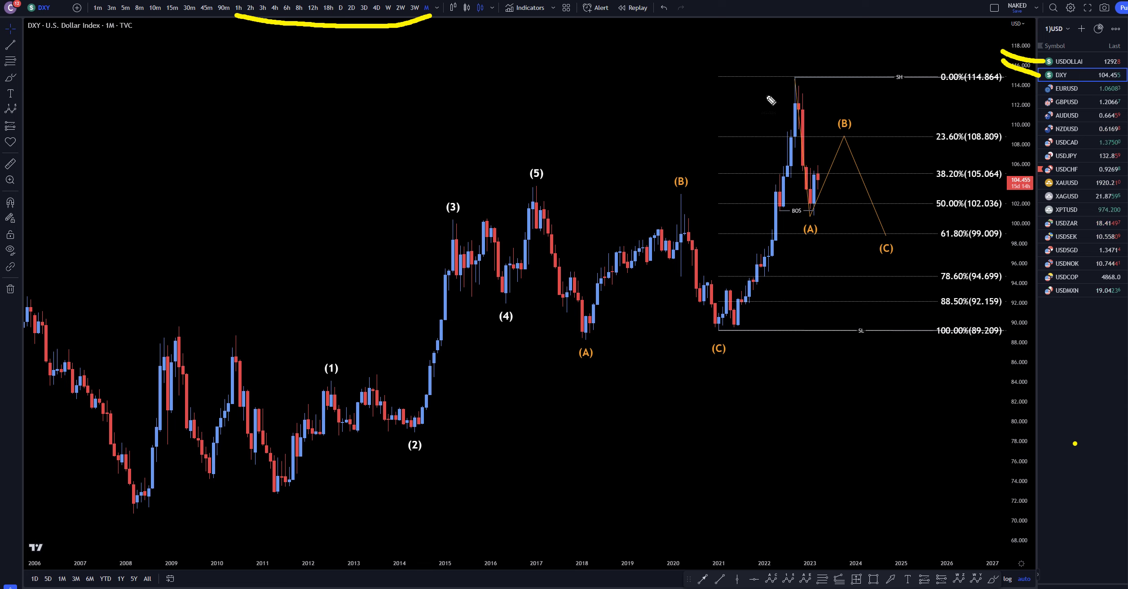
Step: Sketch in yellow the monthly drop from the 2022 peak to (A) and the bounce, underlining (A) and 0%
drag(794, 96, 807, 204)
drag(800, 266, 799, 270)
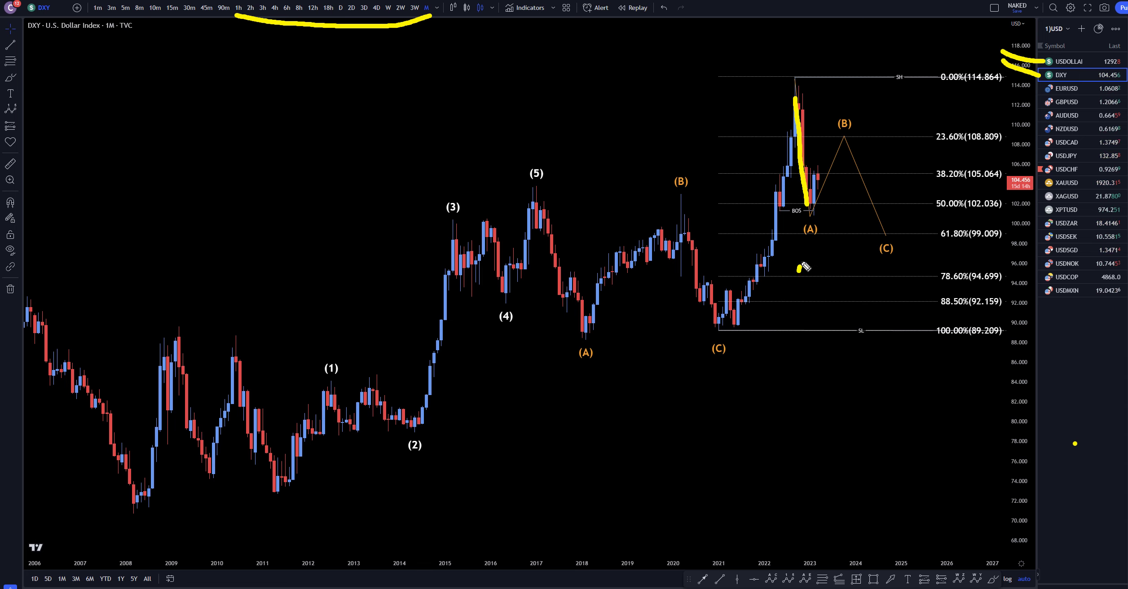
drag(834, 181, 838, 146)
drag(795, 77, 757, 76)
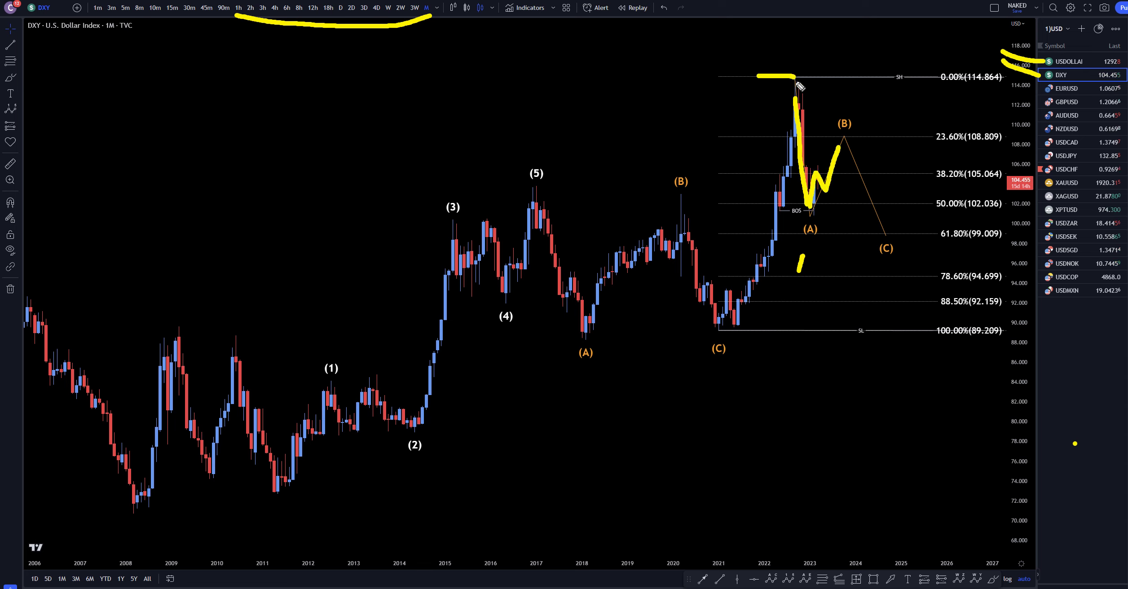
drag(789, 216, 820, 218)
drag(766, 70, 811, 78)
Step: Sketch the (B) peak, the 50–61.8% (C) target zone and the rally, then clear and go weekly
mouse_move(843, 146)
mouse_down()
mouse_move(867, 230)
mouse_move(893, 194)
mouse_up()
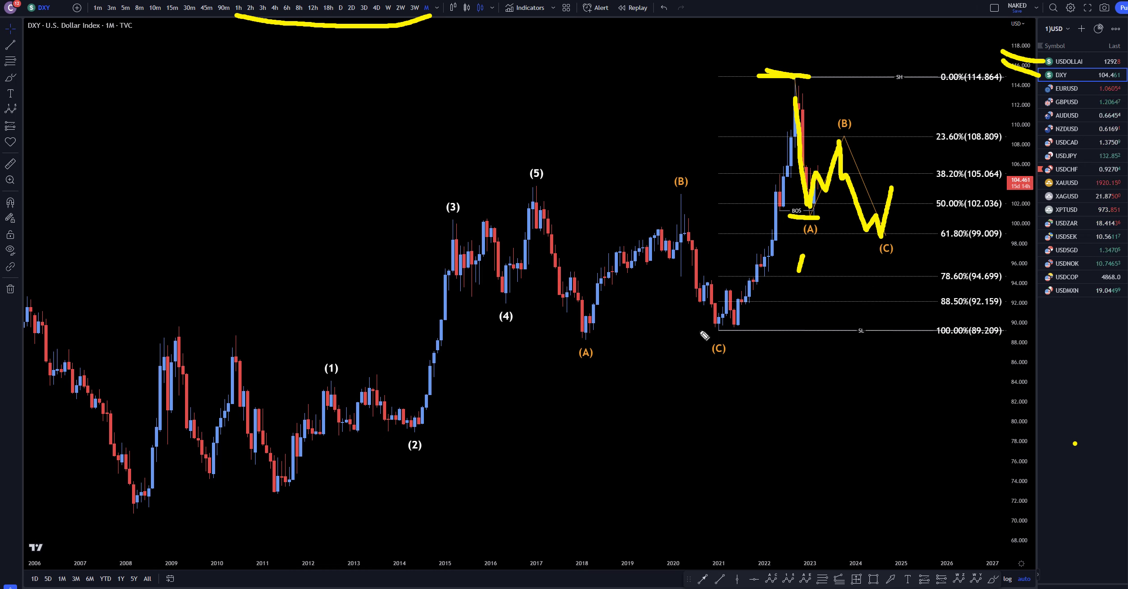
drag(697, 329, 795, 330)
mouse_move(946, 186)
mouse_down()
mouse_move(921, 198)
mouse_move(929, 230)
mouse_move(954, 242)
mouse_up()
mouse_move(892, 186)
mouse_down()
mouse_move(916, 132)
mouse_move(931, 18)
mouse_up()
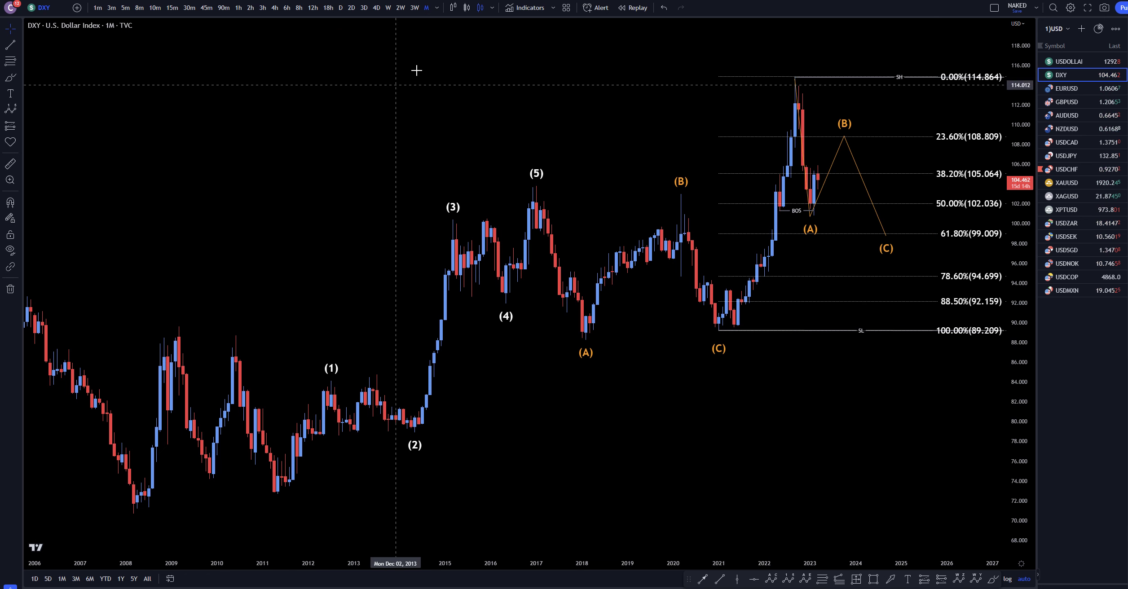
click(388, 8)
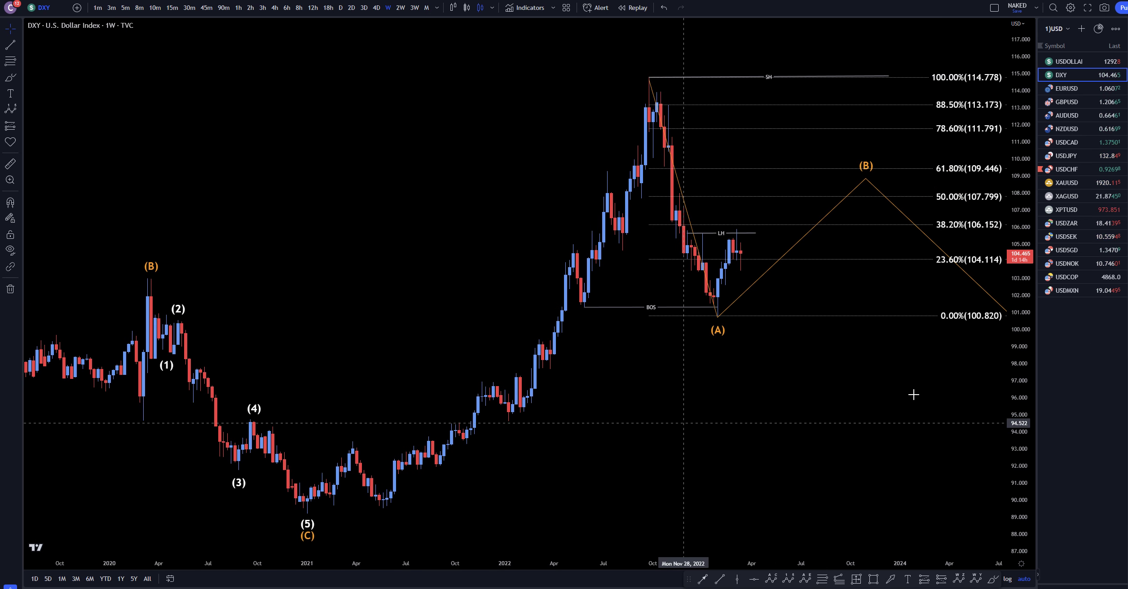
Step: Sketch the weekly drop to (A), the bounce to wave B and the C decline, then erase and go daily
mouse_move(646, 83)
mouse_down()
mouse_move(658, 92)
mouse_move(676, 229)
mouse_move(692, 234)
mouse_move(711, 294)
mouse_up()
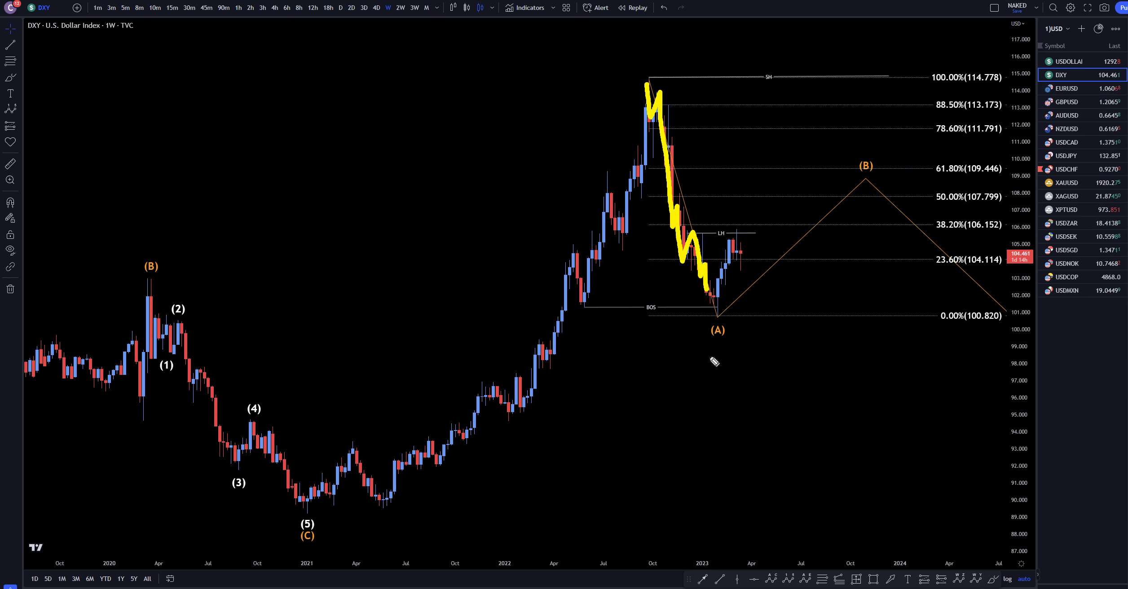
mouse_move(718, 310)
mouse_down()
mouse_move(730, 239)
mouse_move(743, 258)
mouse_move(765, 247)
mouse_move(787, 204)
mouse_up()
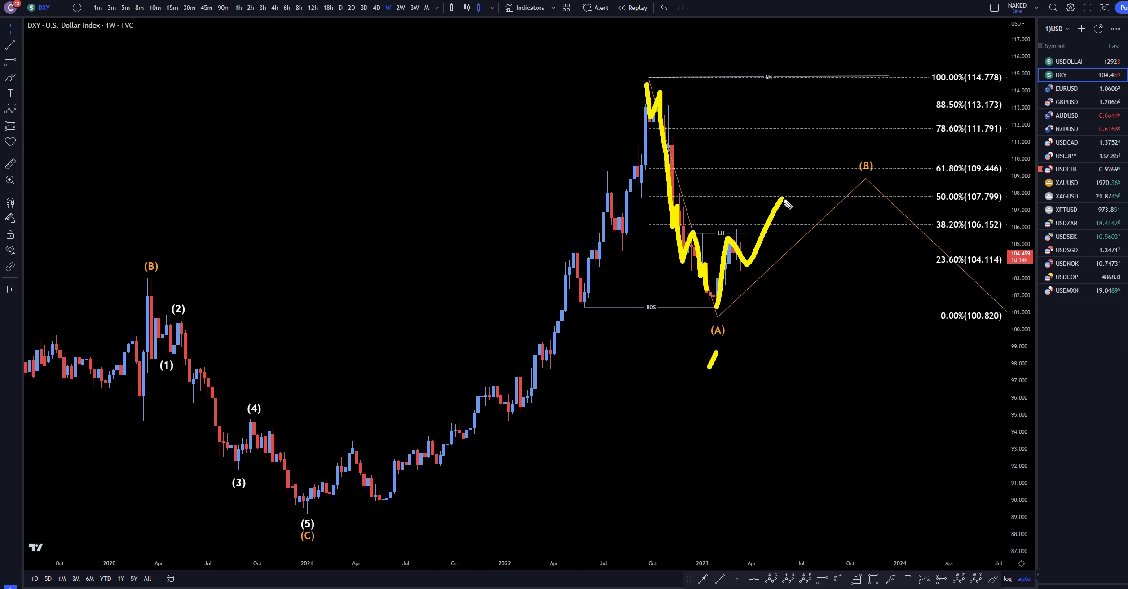
drag(924, 173, 941, 206)
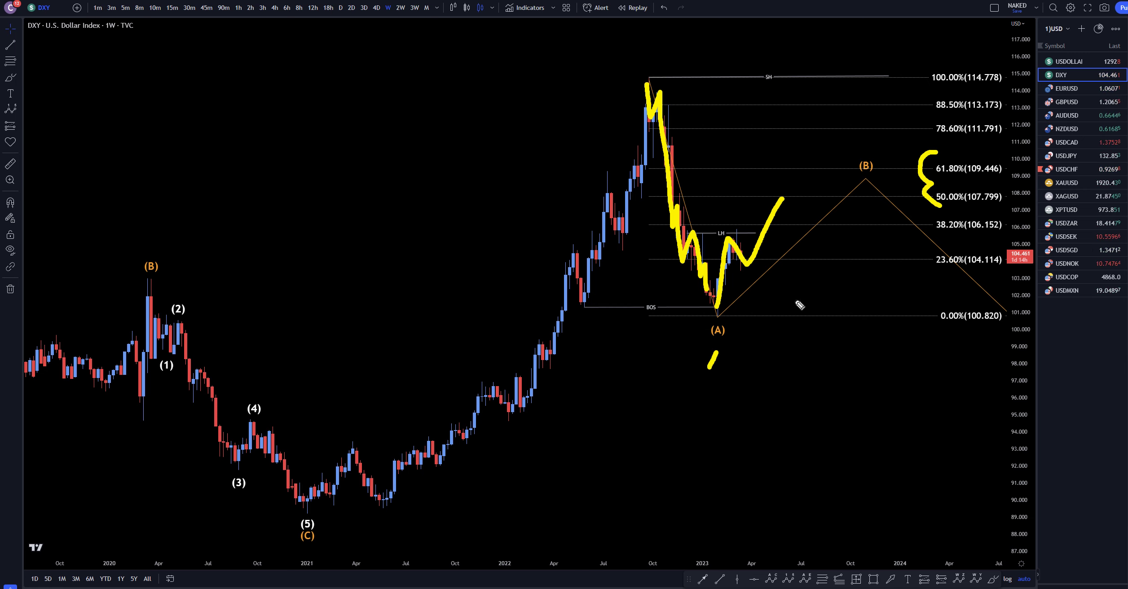
mouse_move(783, 197)
mouse_down()
mouse_move(859, 338)
mouse_move(895, 366)
mouse_move(912, 399)
mouse_move(928, 385)
mouse_up()
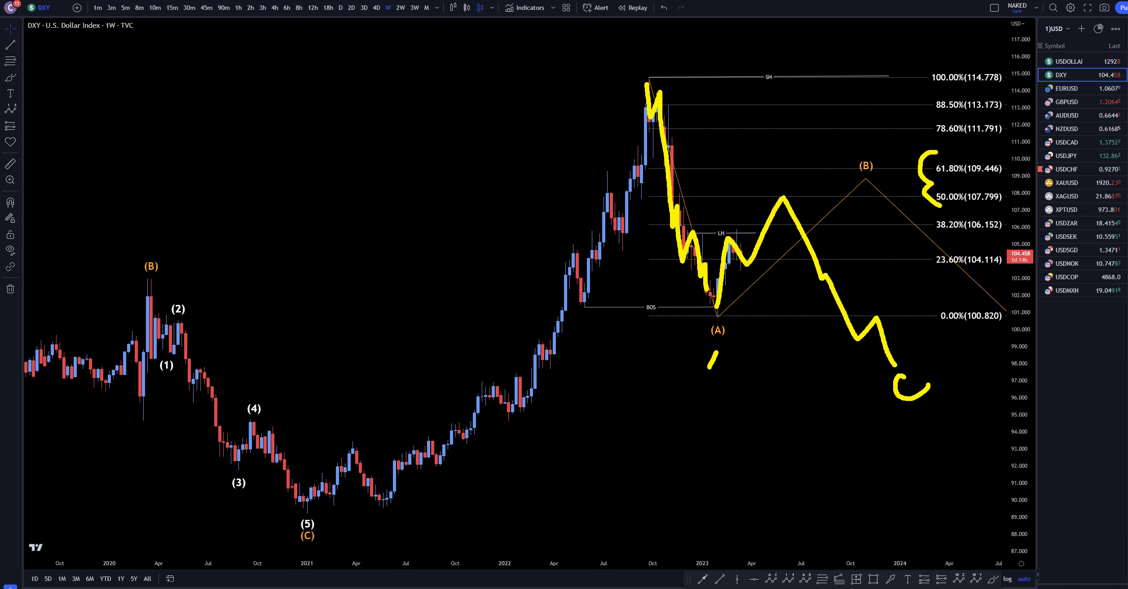
mouse_move(791, 136)
mouse_down()
mouse_move(810, 176)
mouse_move(795, 137)
mouse_up()
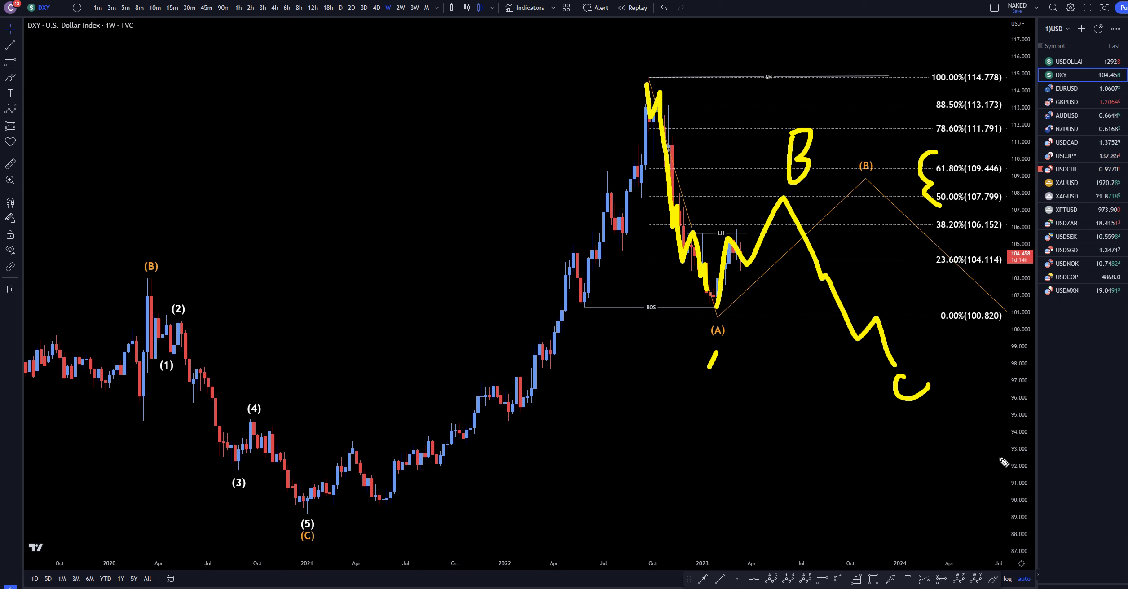
key(Escape)
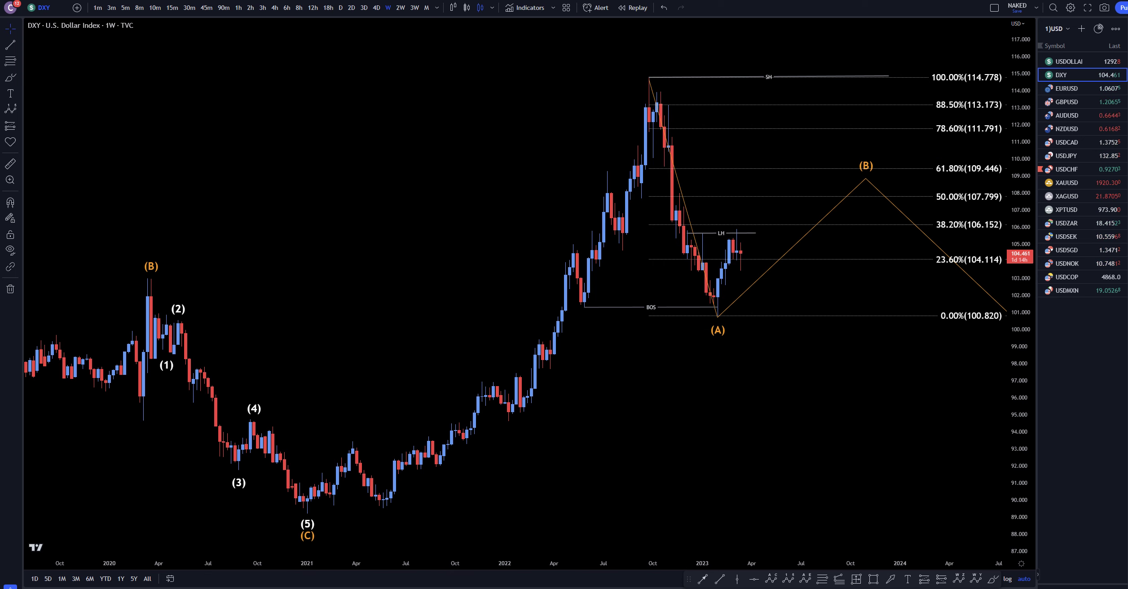
click(340, 8)
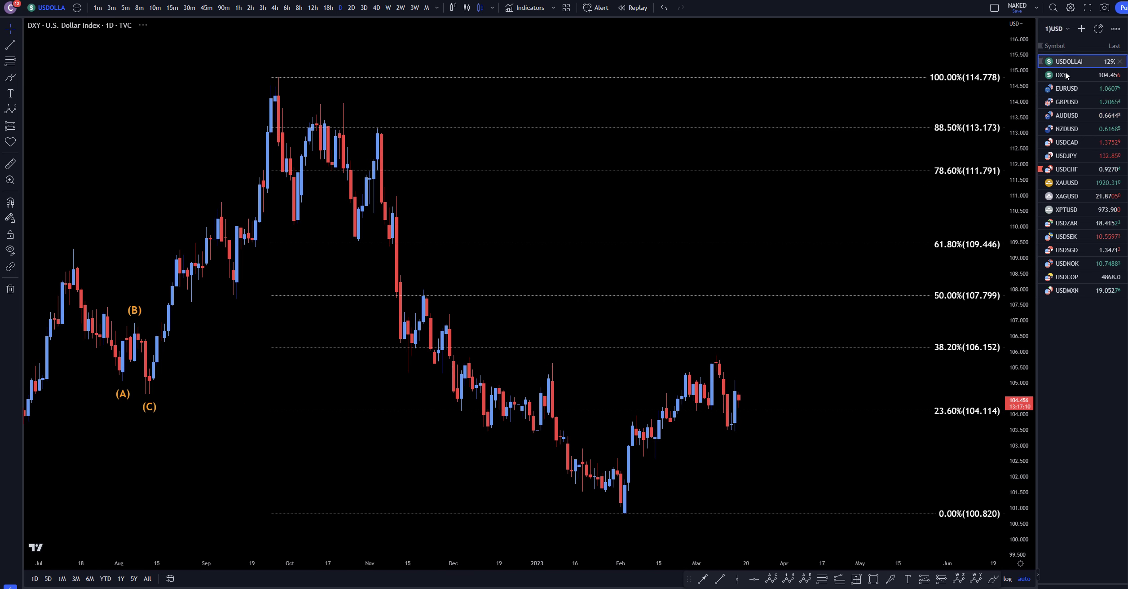
Step: On the USDOLLAR daily chart, highlight the decline from (5), the rally, and label the high A
click(1070, 63)
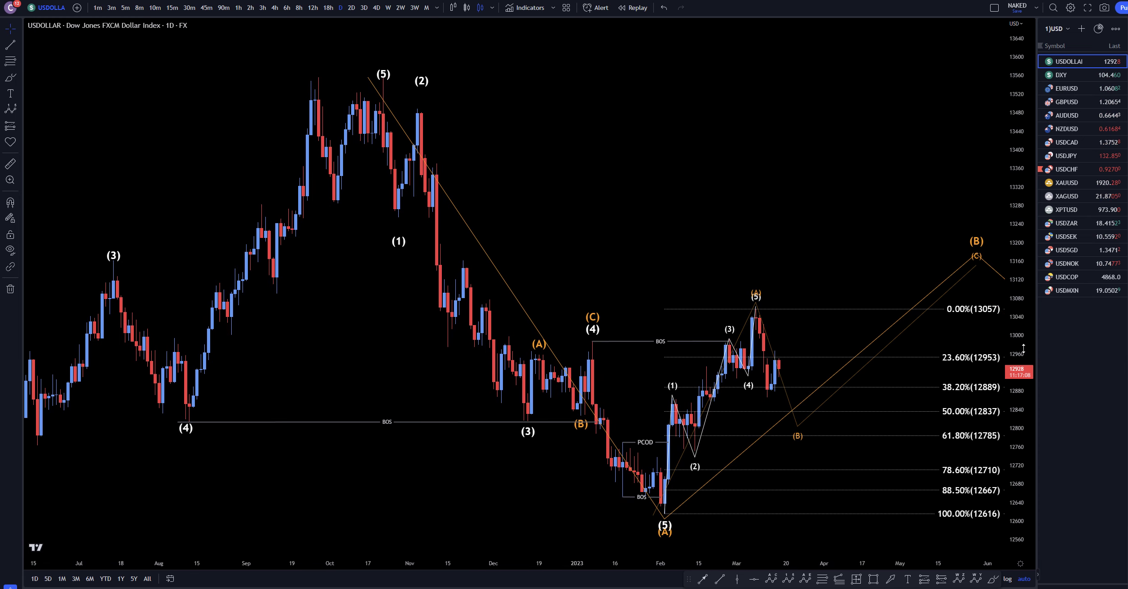
key(ctrl+shift+d)
mouse_move(375, 106)
mouse_down()
mouse_move(397, 204)
mouse_move(430, 143)
mouse_move(496, 359)
mouse_move(516, 378)
mouse_move(594, 355)
mouse_move(600, 442)
mouse_move(648, 474)
mouse_move(669, 517)
mouse_up()
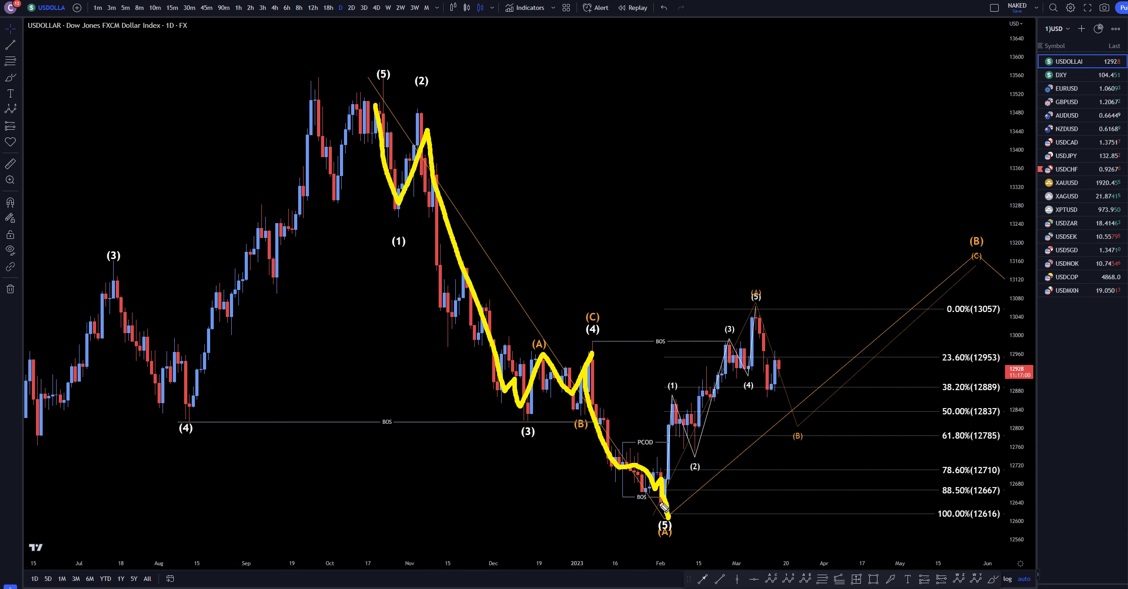
mouse_move(668, 466)
mouse_down()
mouse_move(672, 394)
mouse_move(694, 436)
mouse_move(727, 352)
mouse_move(746, 371)
mouse_move(754, 365)
mouse_move(759, 325)
mouse_up()
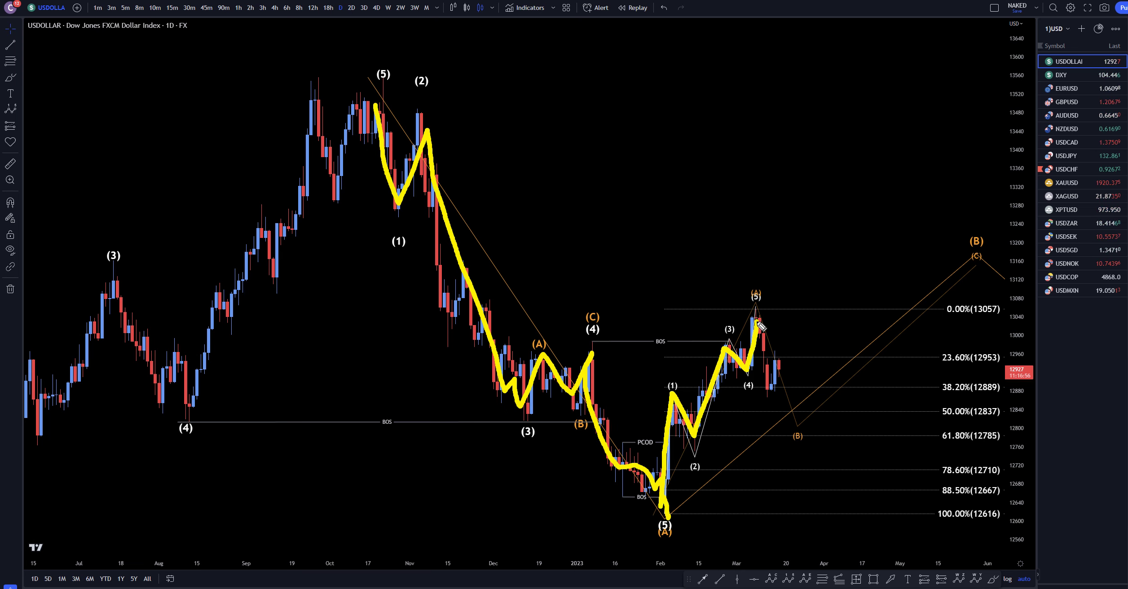
mouse_move(722, 291)
mouse_down()
mouse_move(752, 286)
mouse_move(723, 275)
mouse_up()
Step: Project the dip through 38.2–61.8% and the rally toward (B), lettering the turning points B and C
drag(758, 320, 765, 380)
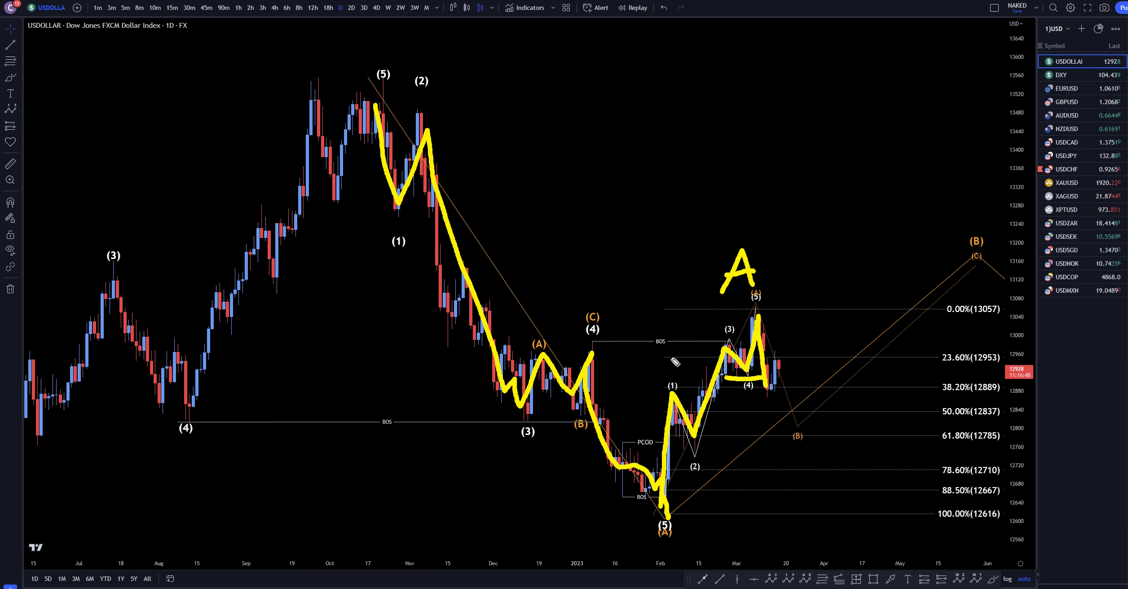
mouse_move(769, 390)
mouse_down()
mouse_move(789, 362)
mouse_move(820, 410)
mouse_up()
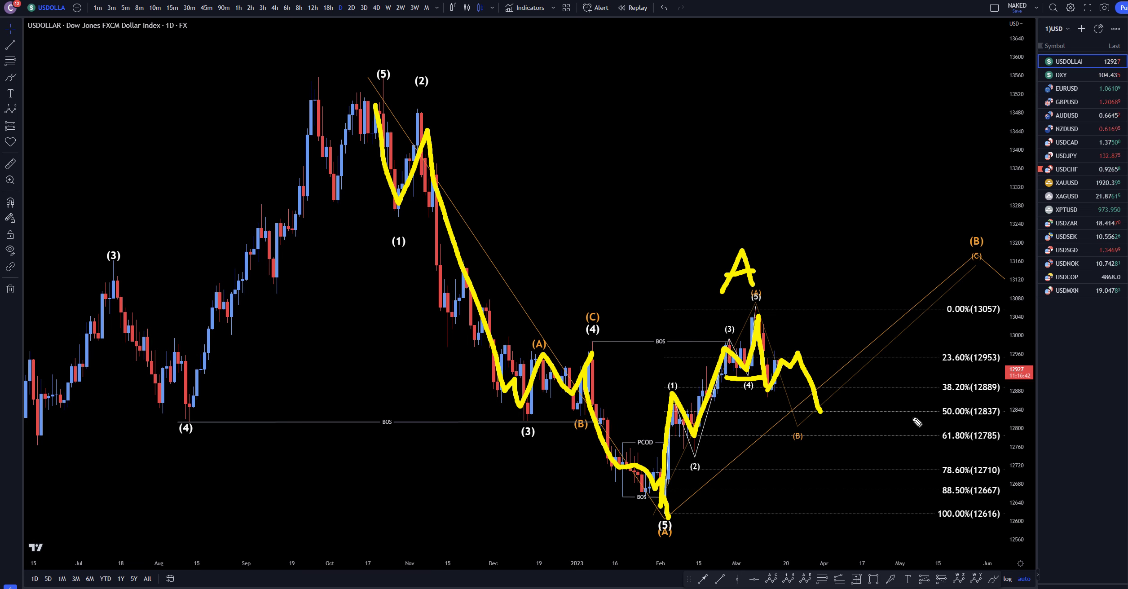
drag(943, 390, 940, 446)
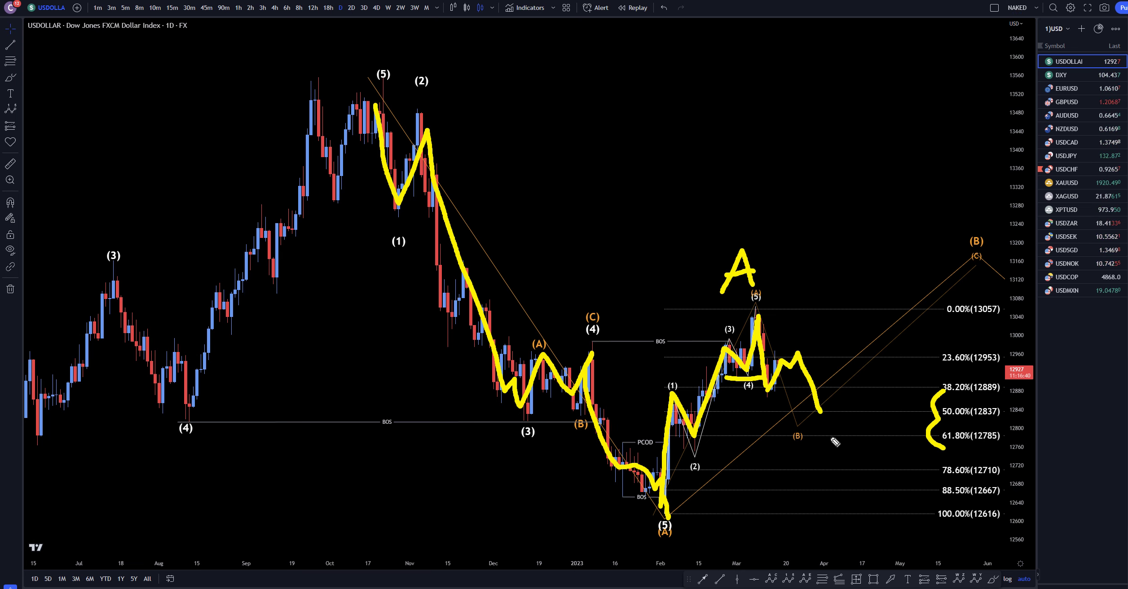
mouse_move(820, 413)
mouse_down()
mouse_move(825, 367)
mouse_move(900, 270)
mouse_move(937, 245)
mouse_up()
drag(929, 194, 945, 217)
mouse_move(891, 169)
mouse_down()
mouse_move(895, 193)
mouse_move(890, 185)
mouse_up()
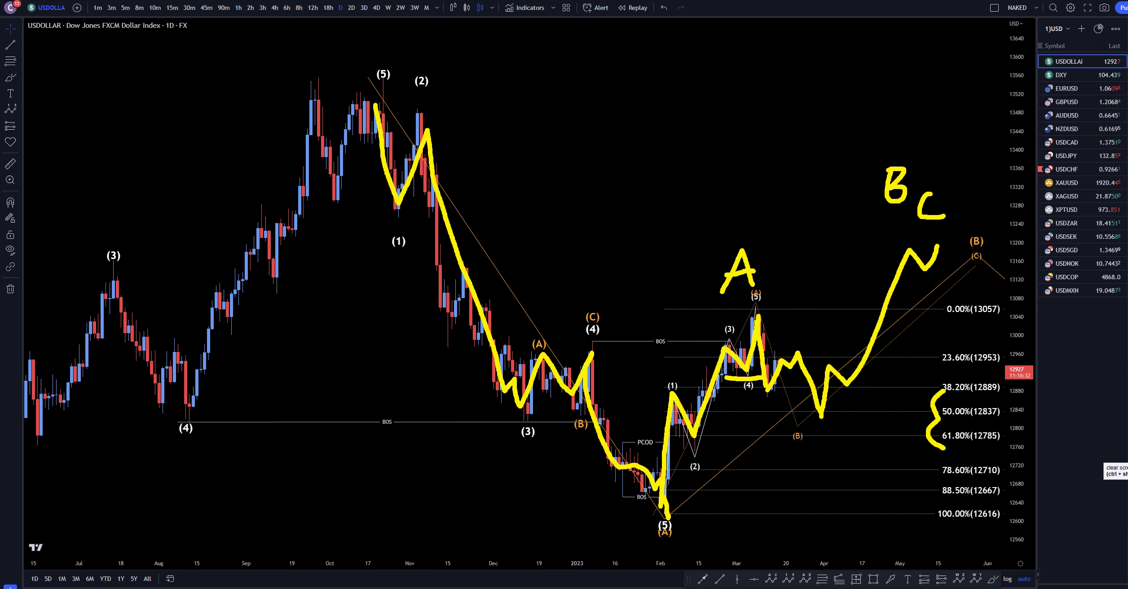
Step: Remove all drawings and switch the chart to the 4h interval
click(1118, 470)
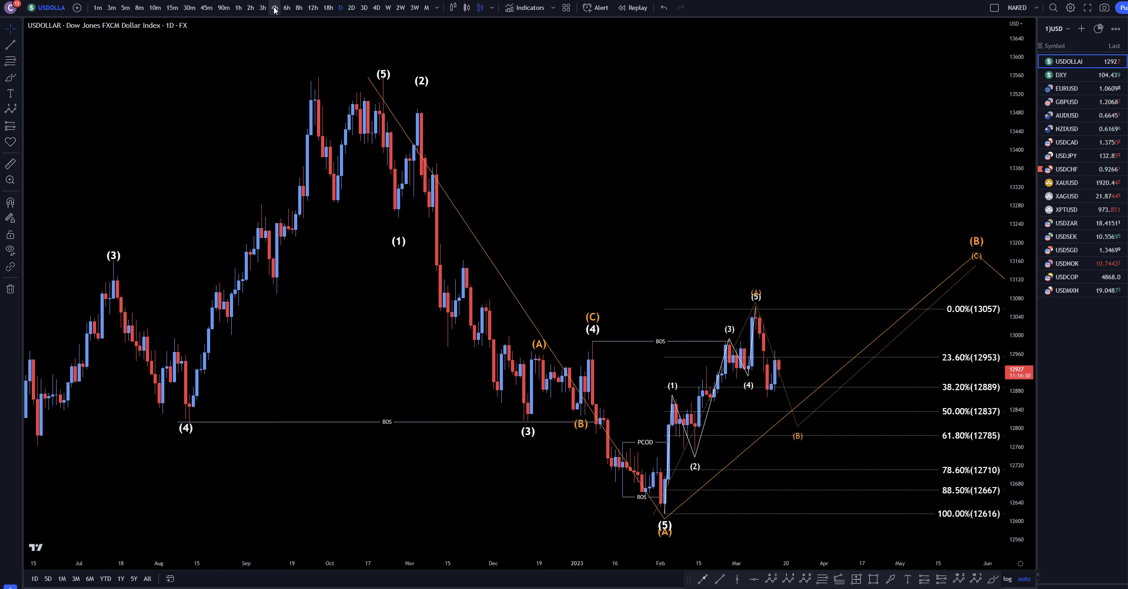
key(4)
key(h)
key(Return)
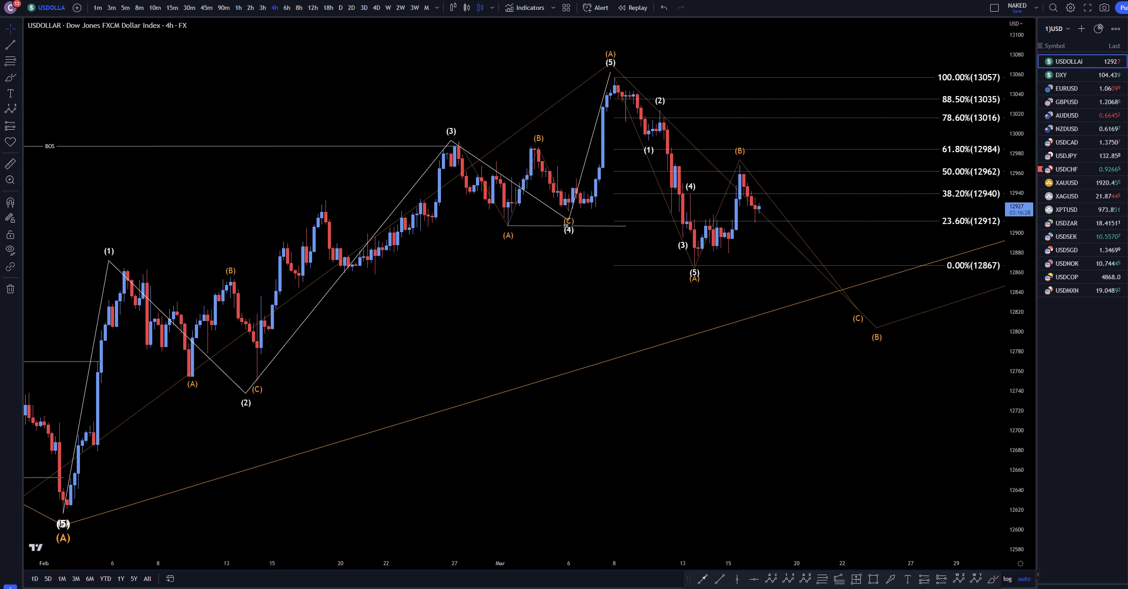
Step: Trace the 4-hour waves from (A) through (2)–(5) up to (B), marking 50% with C
mouse_move(618, 80)
mouse_down()
mouse_move(637, 139)
mouse_move(658, 118)
mouse_move(700, 252)
mouse_up()
drag(688, 309, 694, 292)
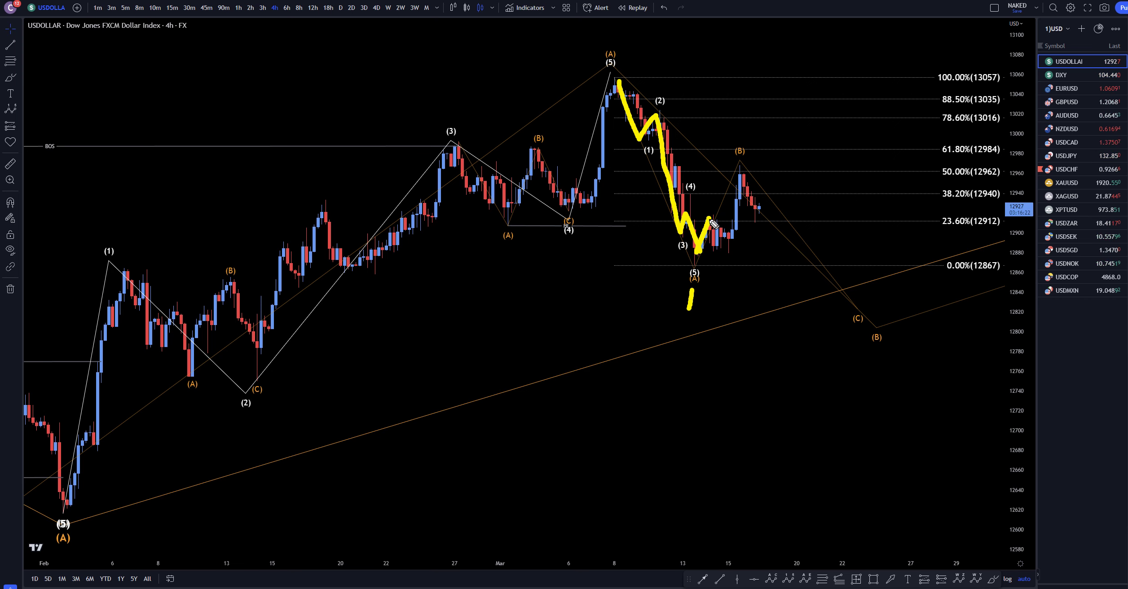
mouse_move(710, 220)
mouse_down()
mouse_move(729, 240)
mouse_move(739, 169)
mouse_move(768, 171)
mouse_up()
drag(947, 157, 945, 188)
Step: Project a numbered five-wave decline from the (B) peak, then erase it and switch to 1h
mouse_move(740, 176)
mouse_down()
mouse_move(760, 217)
mouse_move(776, 201)
mouse_move(864, 316)
mouse_up()
drag(758, 224, 758, 253)
mouse_move(783, 175)
mouse_down()
mouse_move(814, 197)
mouse_move(815, 227)
mouse_up()
mouse_move(809, 310)
mouse_down()
mouse_move(824, 314)
mouse_move(803, 333)
mouse_up()
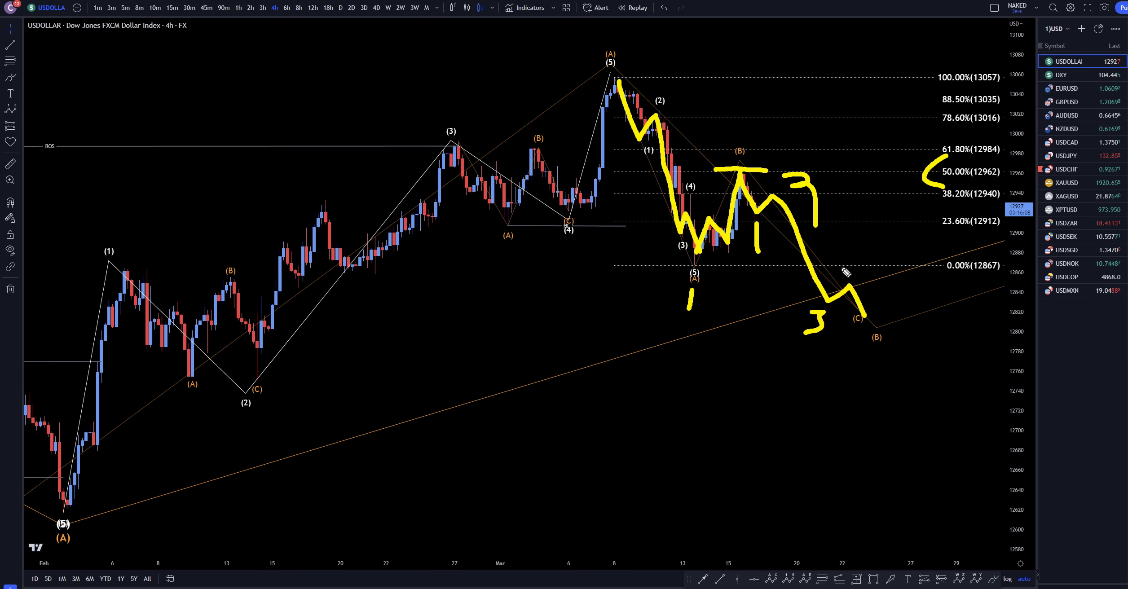
mouse_move(855, 250)
mouse_down()
mouse_move(888, 309)
mouse_move(864, 316)
mouse_up()
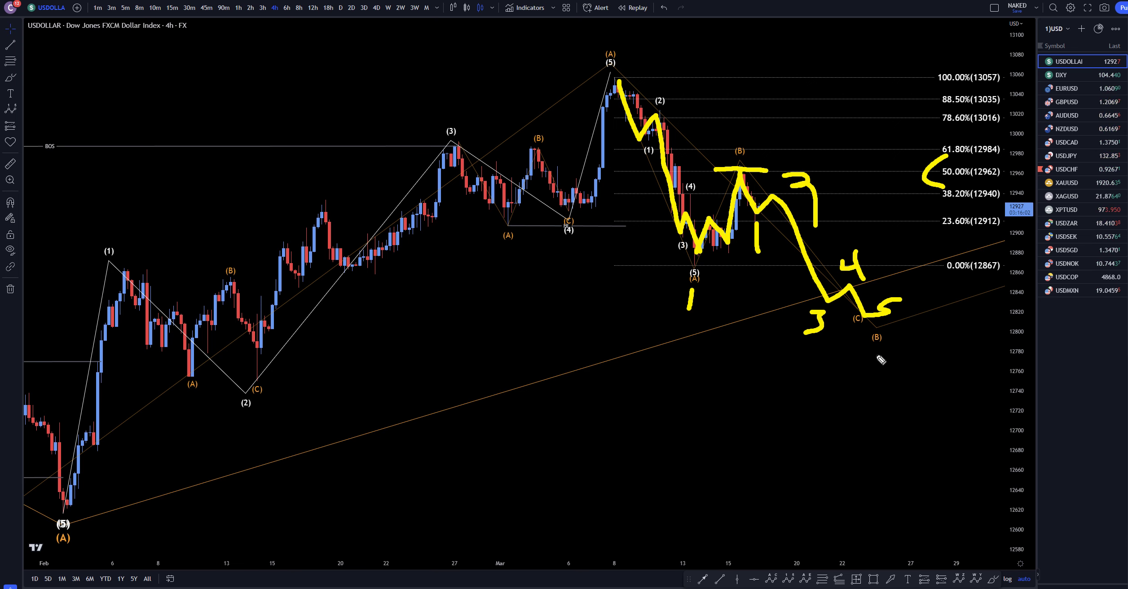
mouse_move(855, 351)
mouse_down()
mouse_move(858, 399)
mouse_move(861, 368)
mouse_up()
key(Escape)
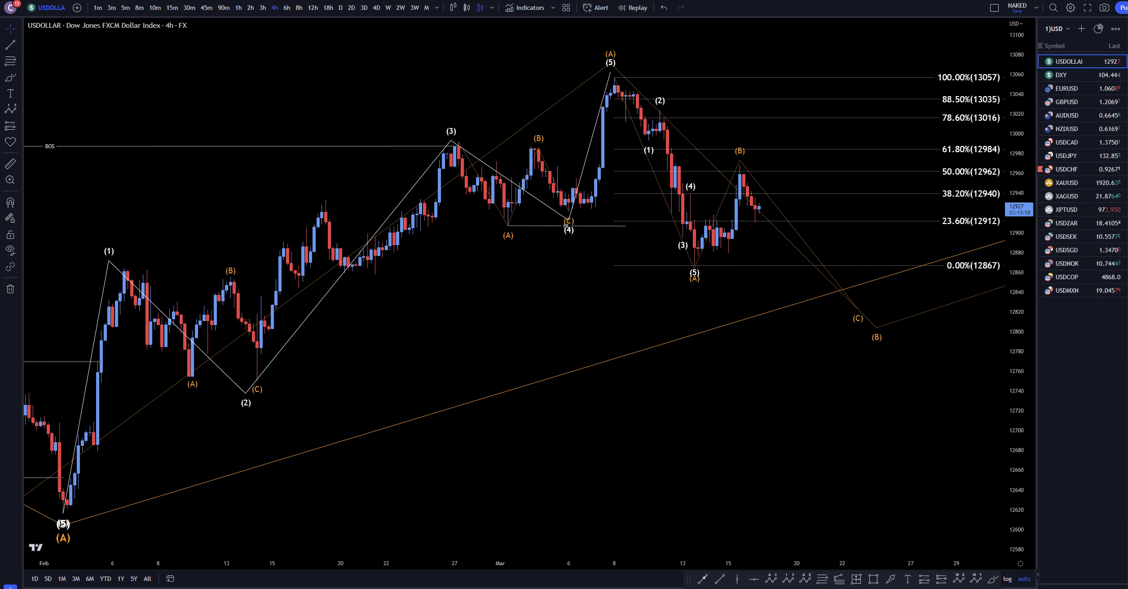
click(238, 8)
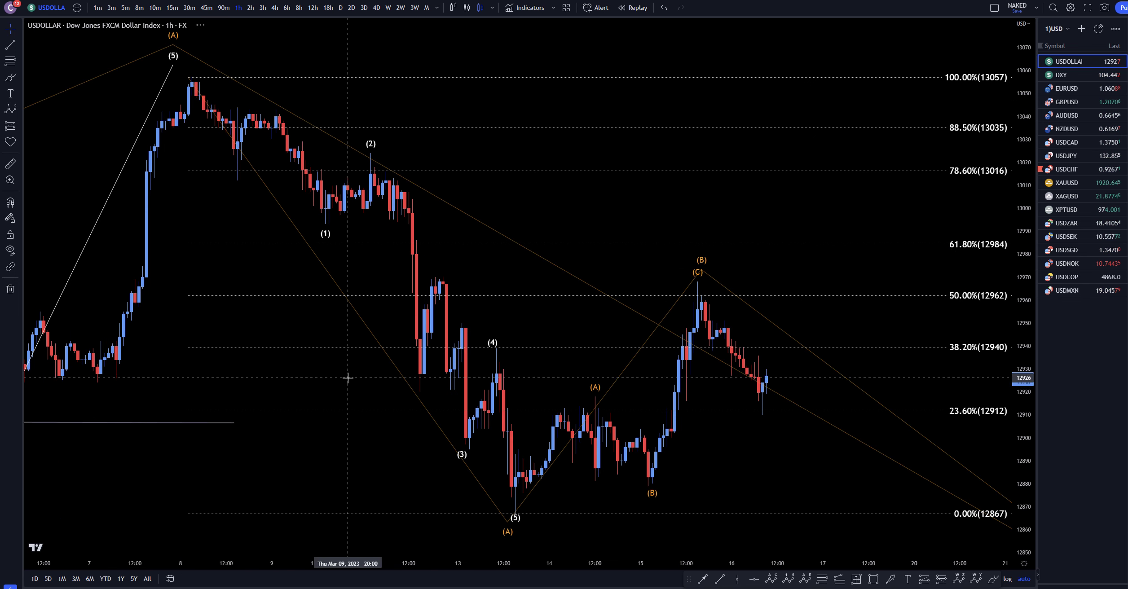
Step: Trace the rally from the (5) low to (A) and mark C at the 50% level
mouse_move(1096, 387)
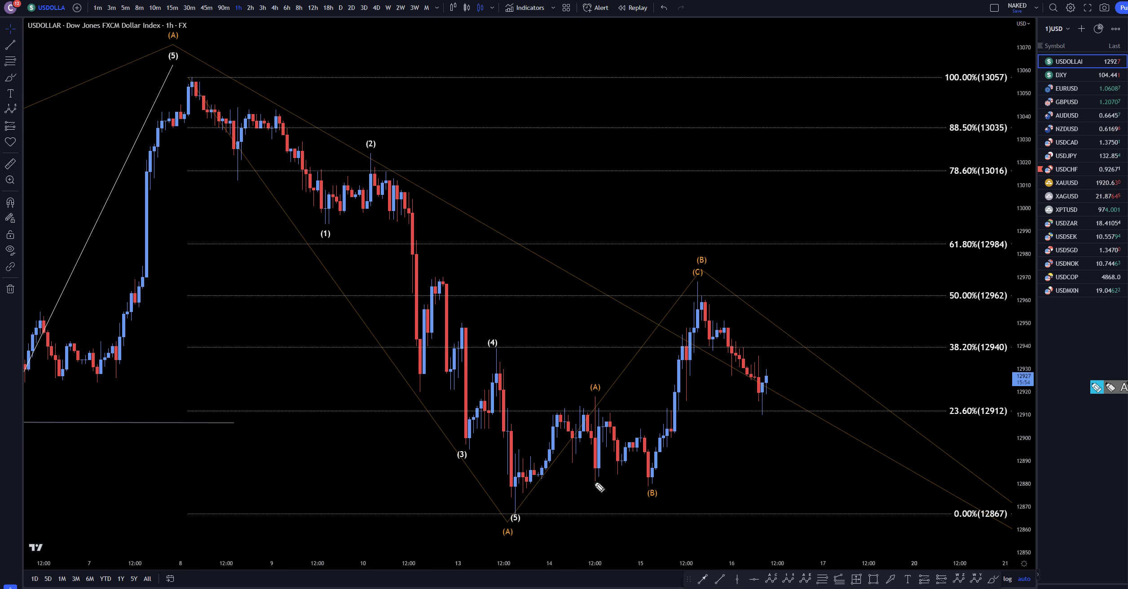
mouse_move(512, 490)
mouse_down()
mouse_move(539, 441)
mouse_move(582, 433)
mouse_move(595, 398)
mouse_move(651, 474)
mouse_move(702, 299)
mouse_move(748, 292)
mouse_up()
mouse_move(957, 277)
mouse_down()
mouse_move(942, 285)
mouse_move(976, 311)
mouse_up()
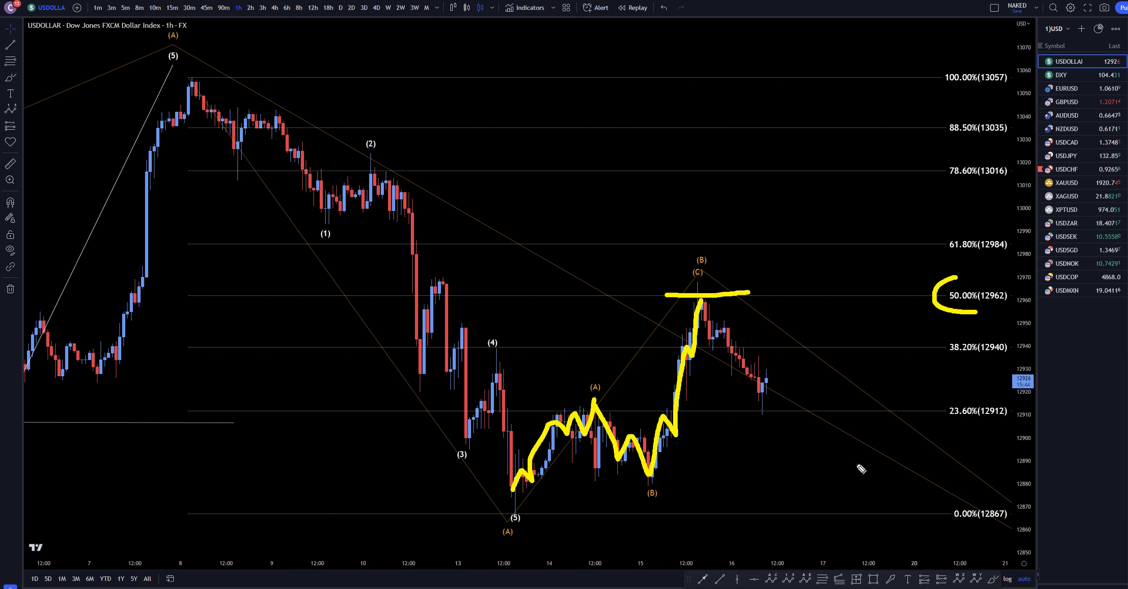
Step: Project a zig-zag decline toward 0%, numbering waves 3, 4 and 5 with C between them
drag(695, 298, 708, 332)
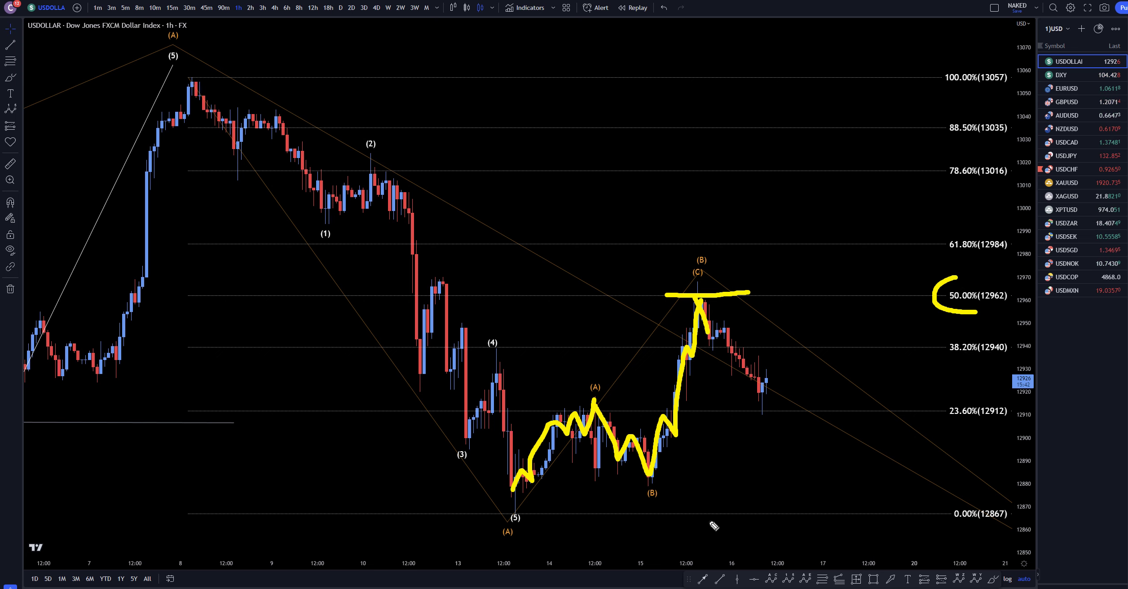
drag(727, 332, 763, 406)
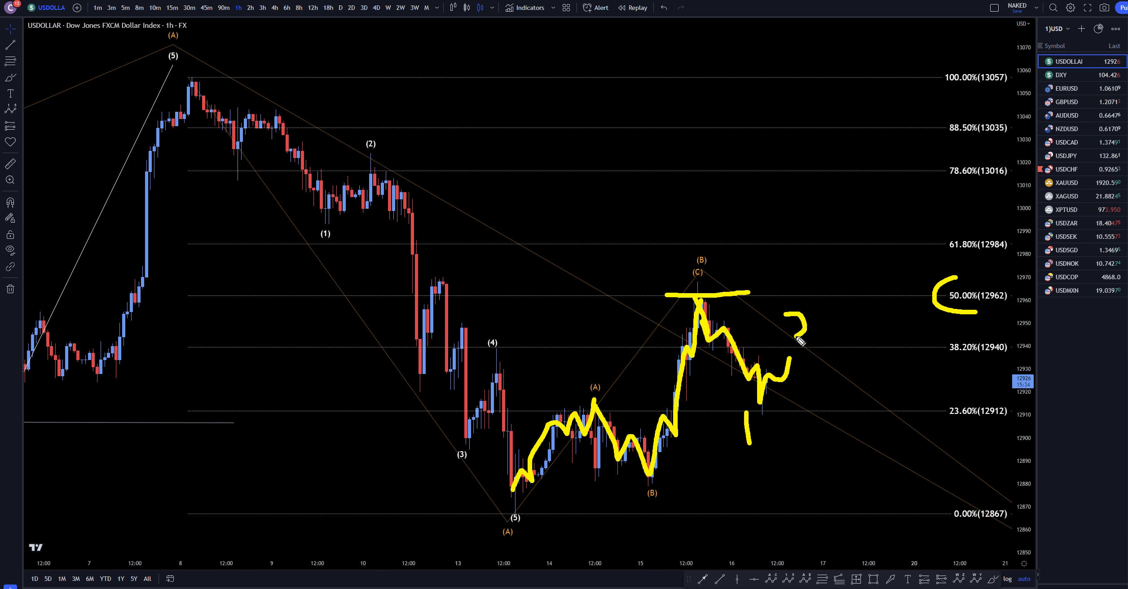
mouse_move(789, 356)
mouse_down()
mouse_move(906, 551)
mouse_move(934, 526)
mouse_move(989, 548)
mouse_move(995, 571)
mouse_up()
drag(868, 551, 893, 556)
mouse_move(939, 448)
mouse_down()
mouse_move(939, 464)
mouse_move(957, 467)
mouse_up()
drag(1025, 555, 1020, 585)
drag(955, 463, 958, 479)
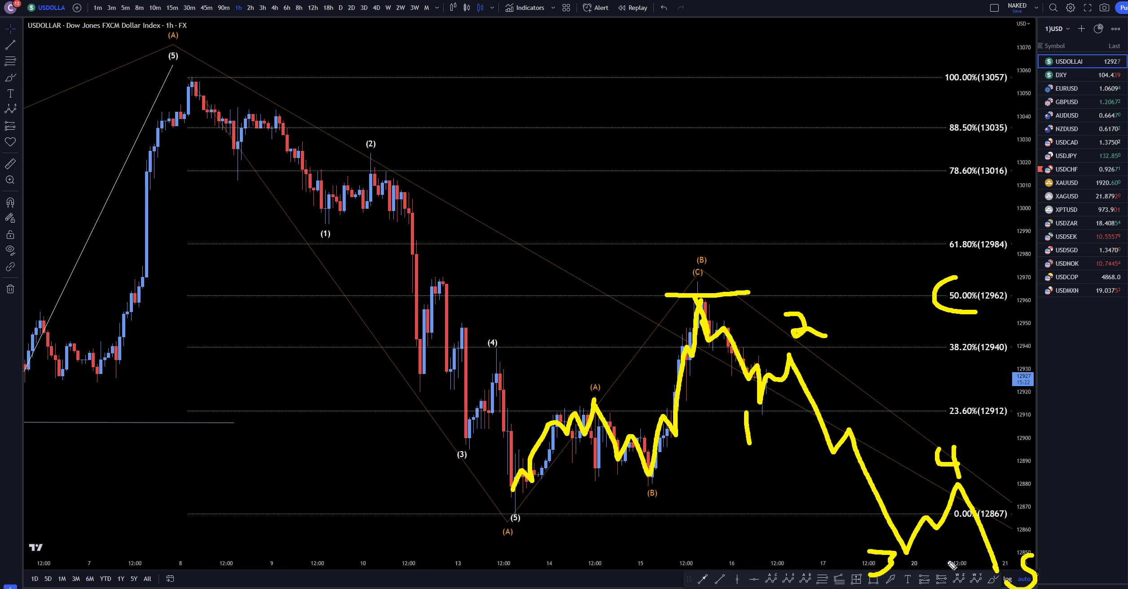
mouse_move(965, 556)
mouse_down()
mouse_move(938, 569)
mouse_move(966, 573)
mouse_up()
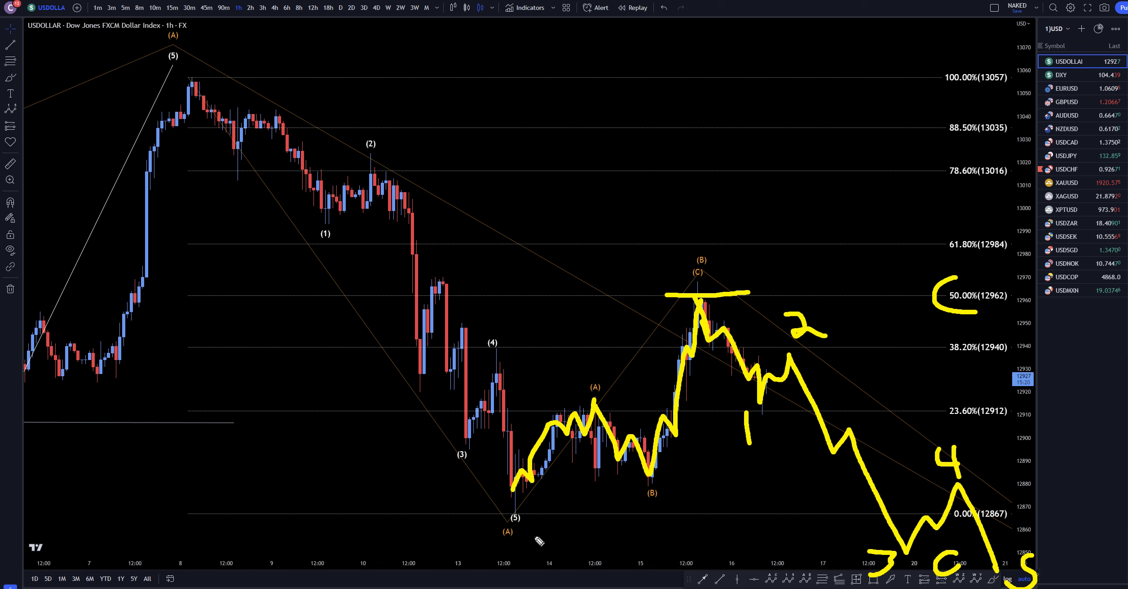
Step: Add marks at the (5) and (B) labels, label the rally B, and circle (A)
drag(529, 535, 549, 541)
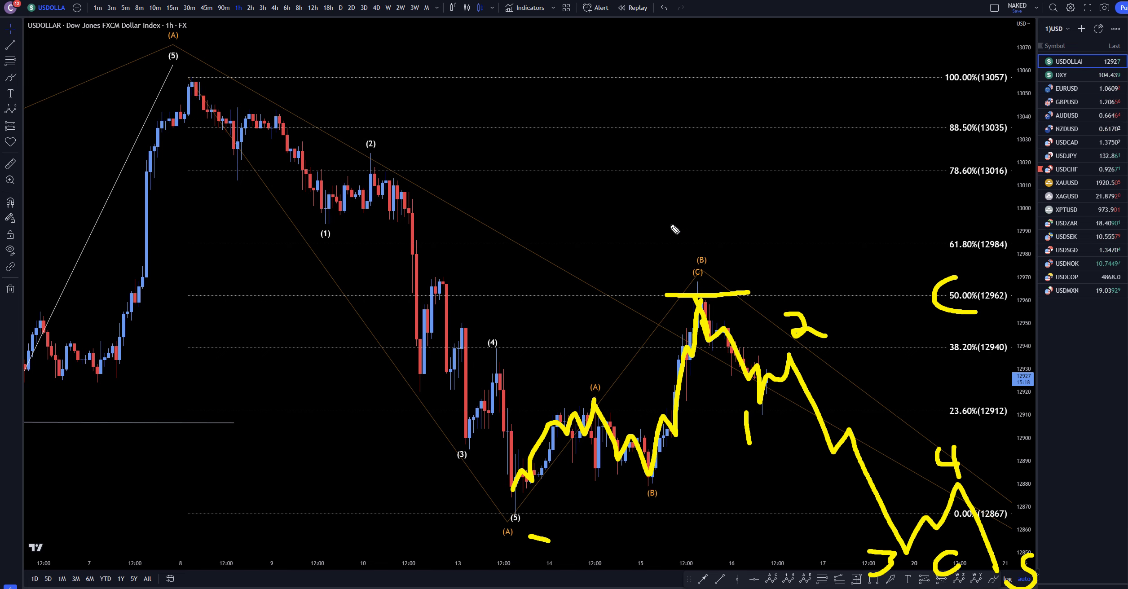
drag(667, 219, 689, 246)
mouse_move(739, 486)
mouse_down()
mouse_move(735, 546)
mouse_move(765, 497)
mouse_move(727, 488)
mouse_up()
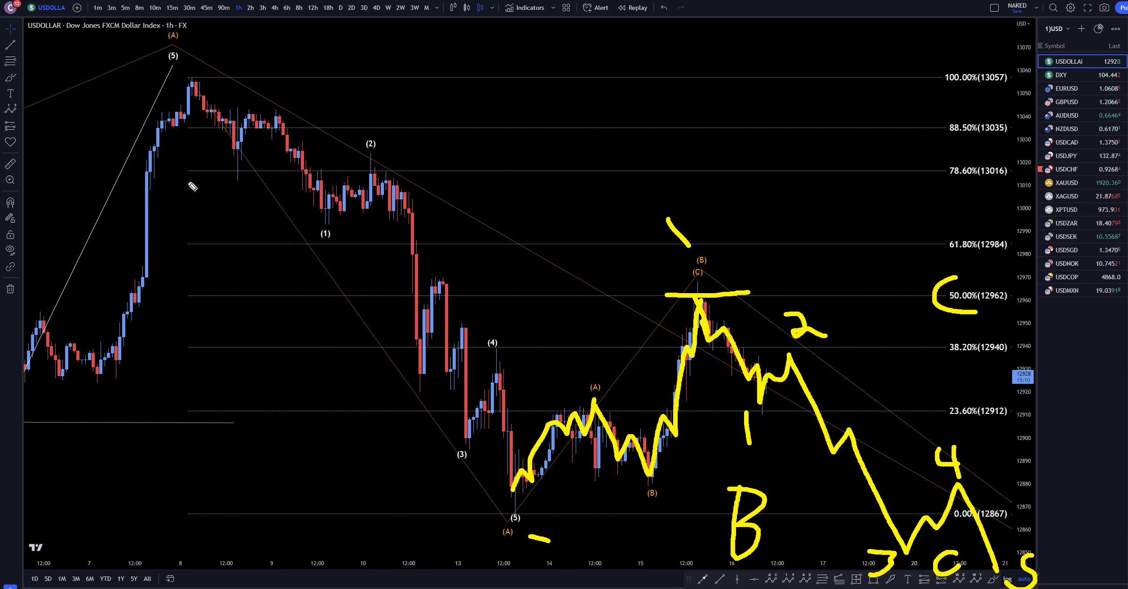
mouse_move(176, 18)
mouse_down()
mouse_move(186, 74)
mouse_move(159, 18)
mouse_up()
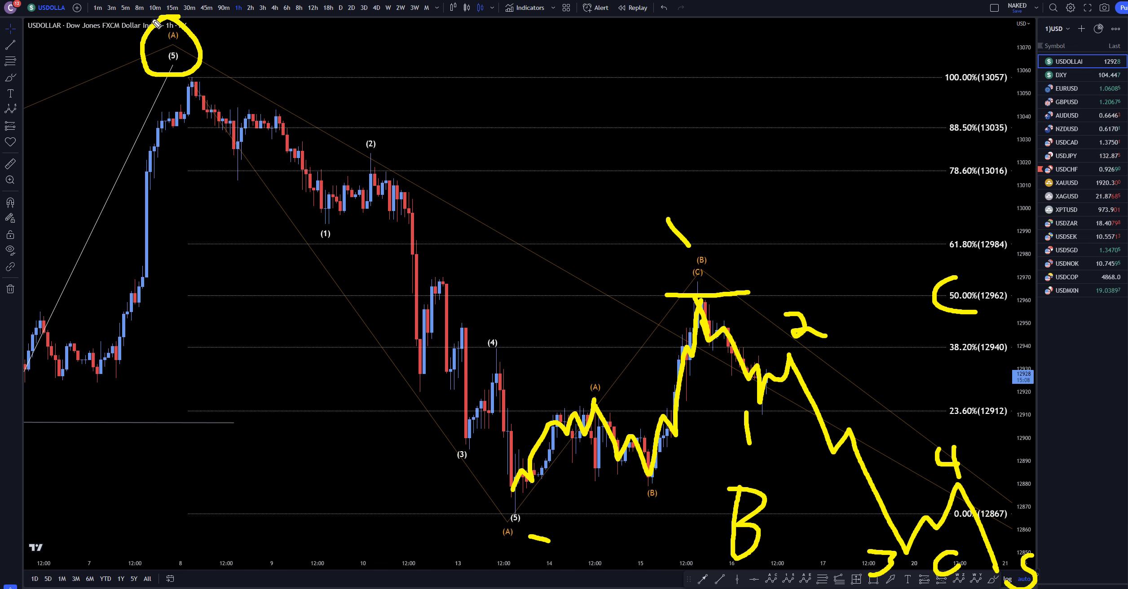